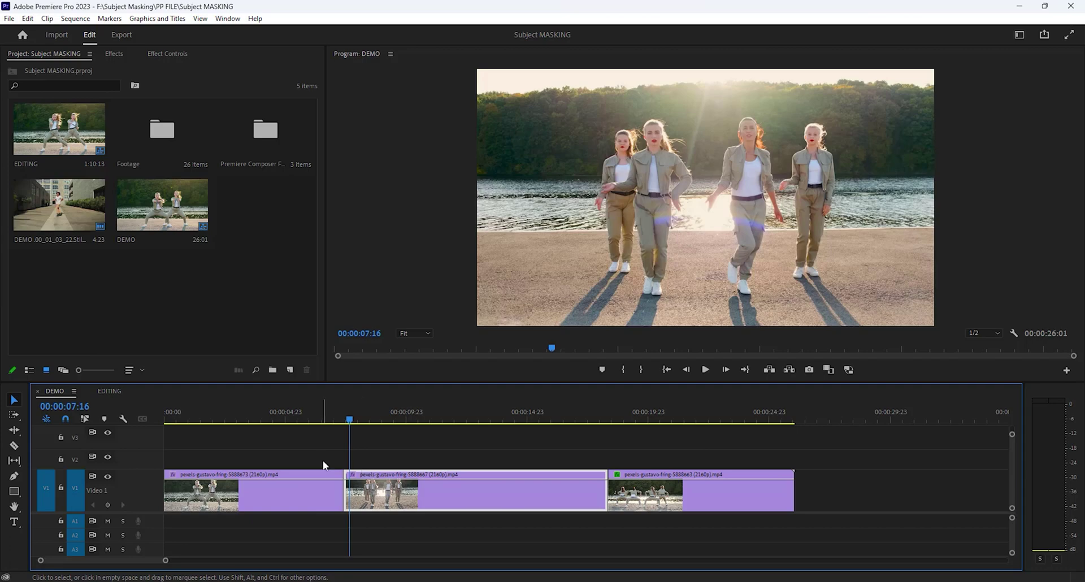
Export the 07:10 frame as PNG still DEMO_00_00_07_10.Still001 and import it into the project
drag(352, 421, 320, 404)
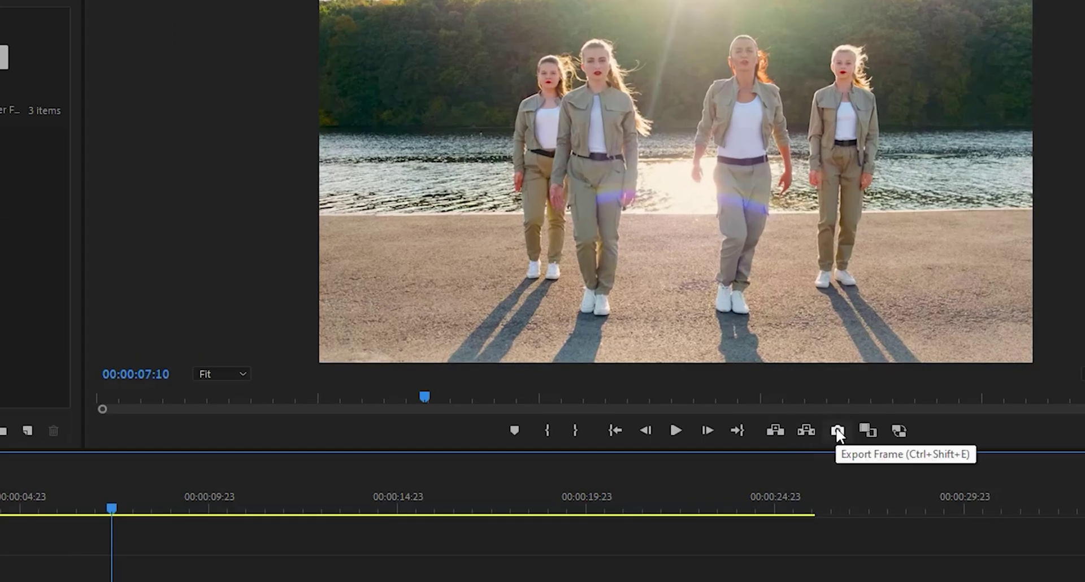
click(837, 432)
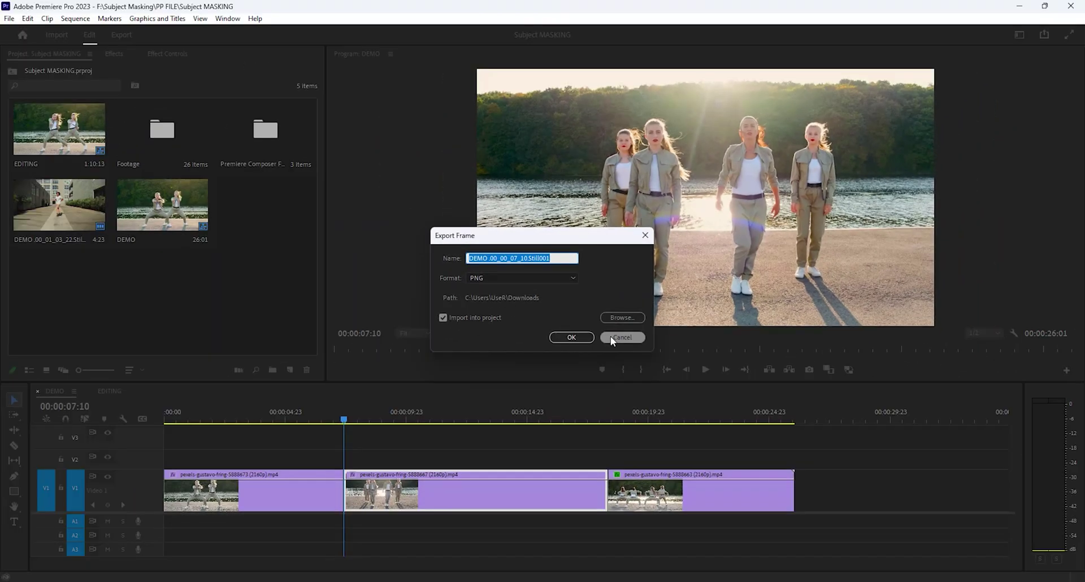
click(622, 337)
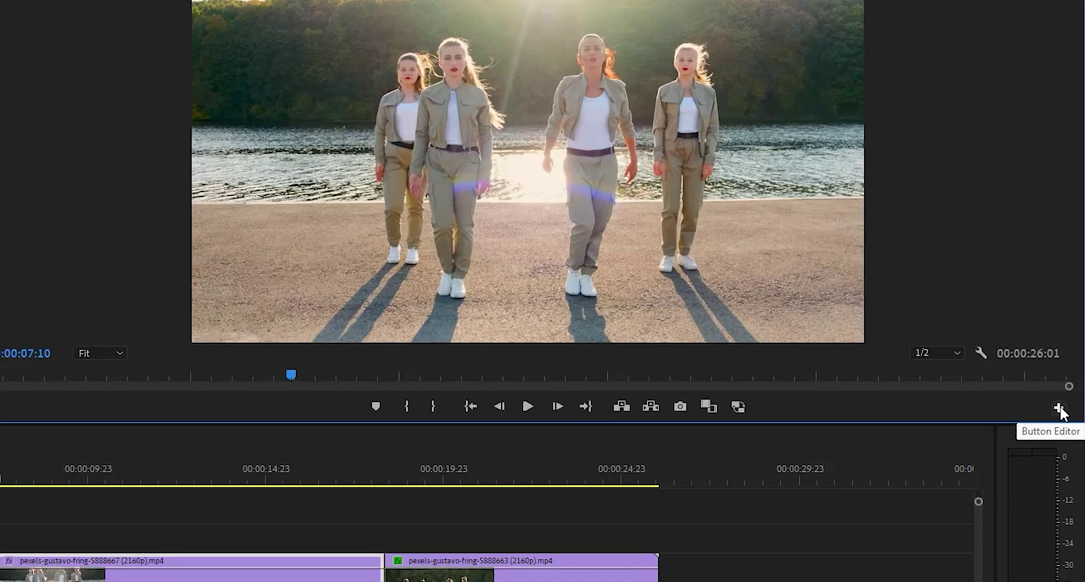
click(1067, 373)
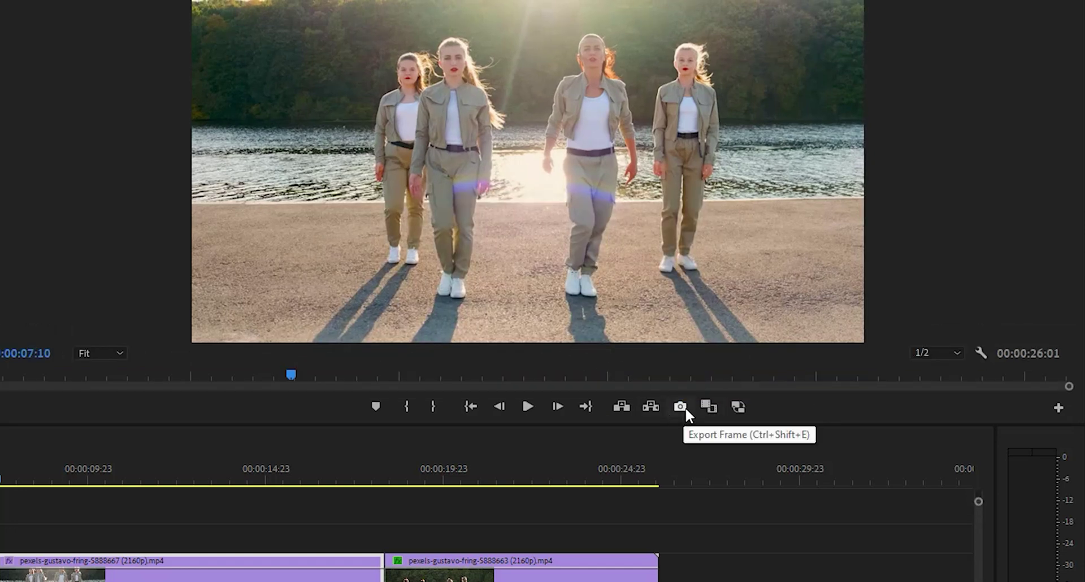
click(681, 407)
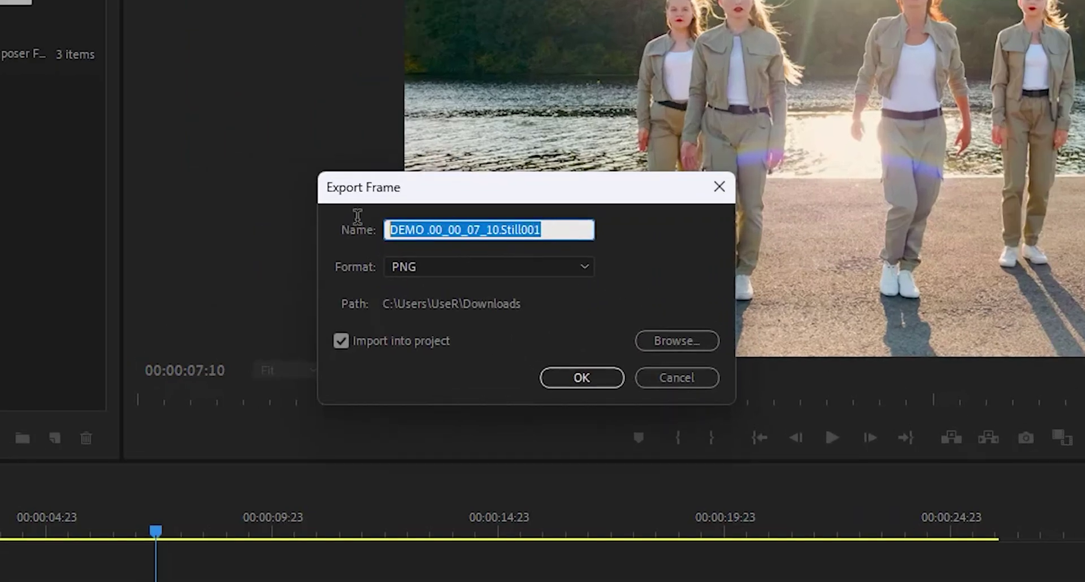
click(464, 271)
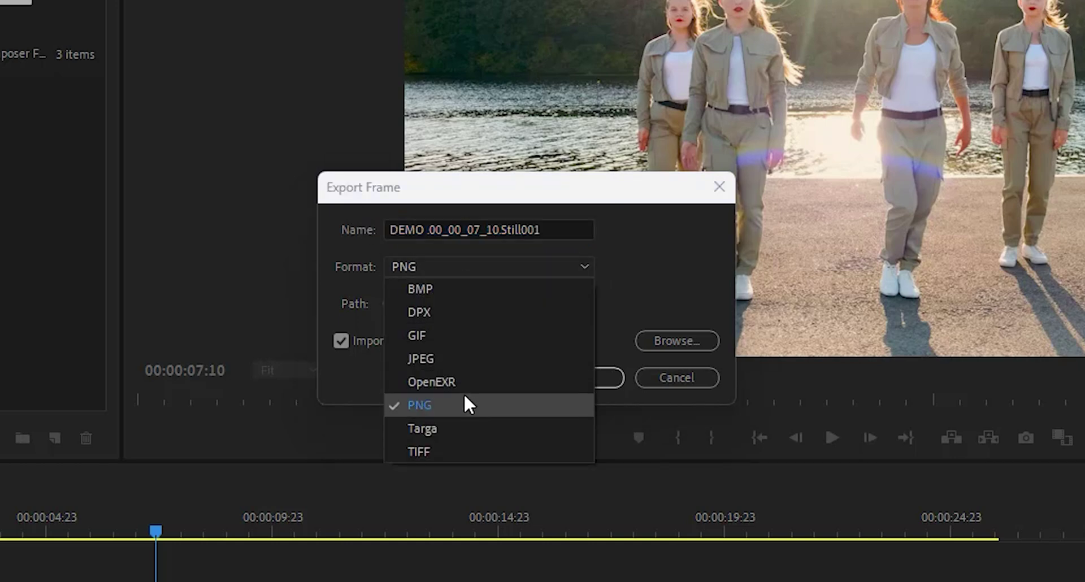
click(436, 405)
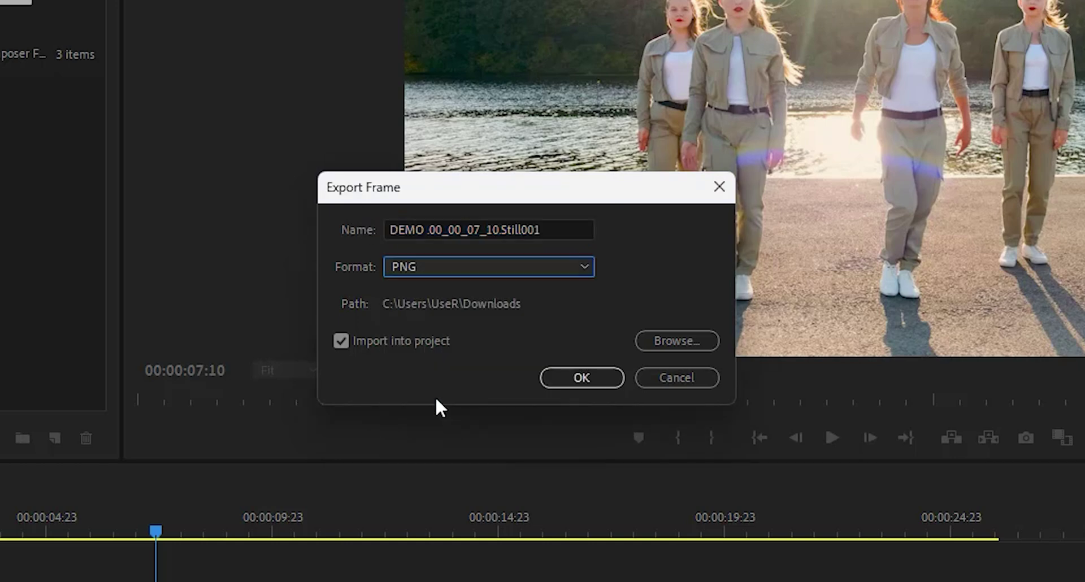
click(341, 340)
click(582, 377)
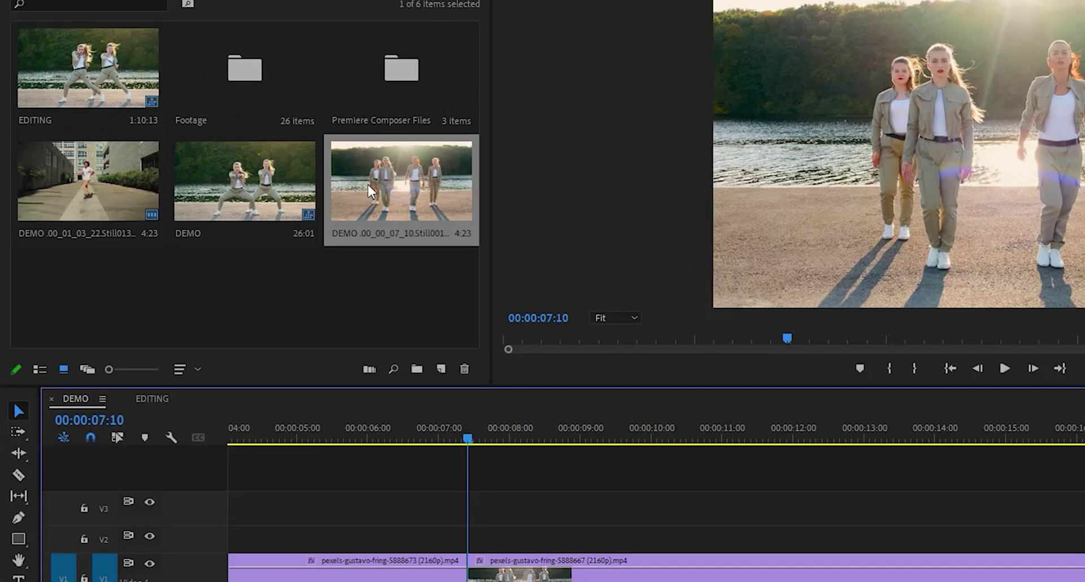
Place the DEMO_00_00_07_10.Still001 still on V2 at the playhead, above the dancer clips
drag(367, 185, 457, 548)
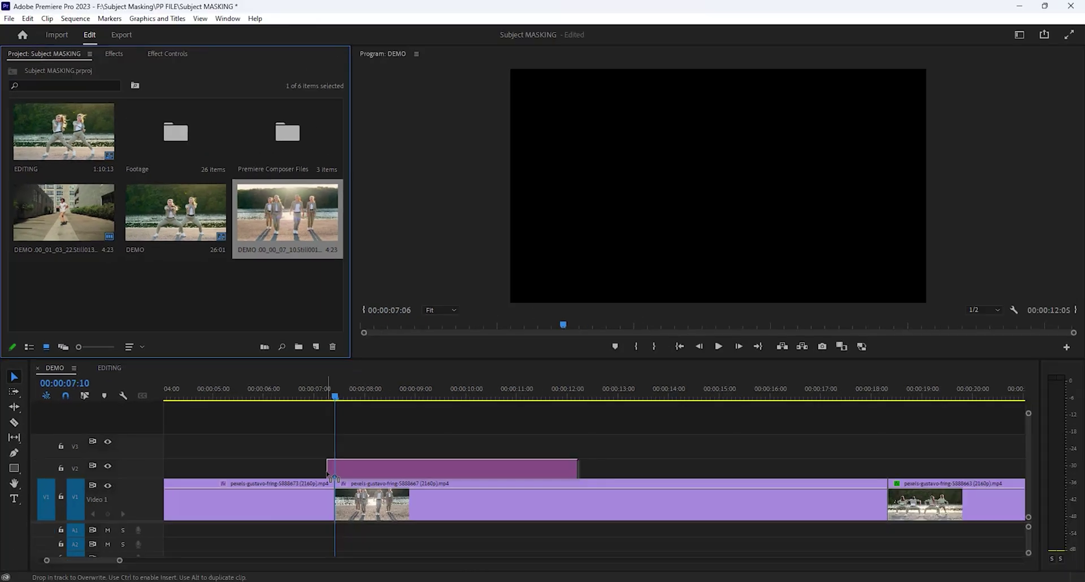
drag(329, 474, 333, 475)
drag(340, 388, 389, 419)
click(378, 465)
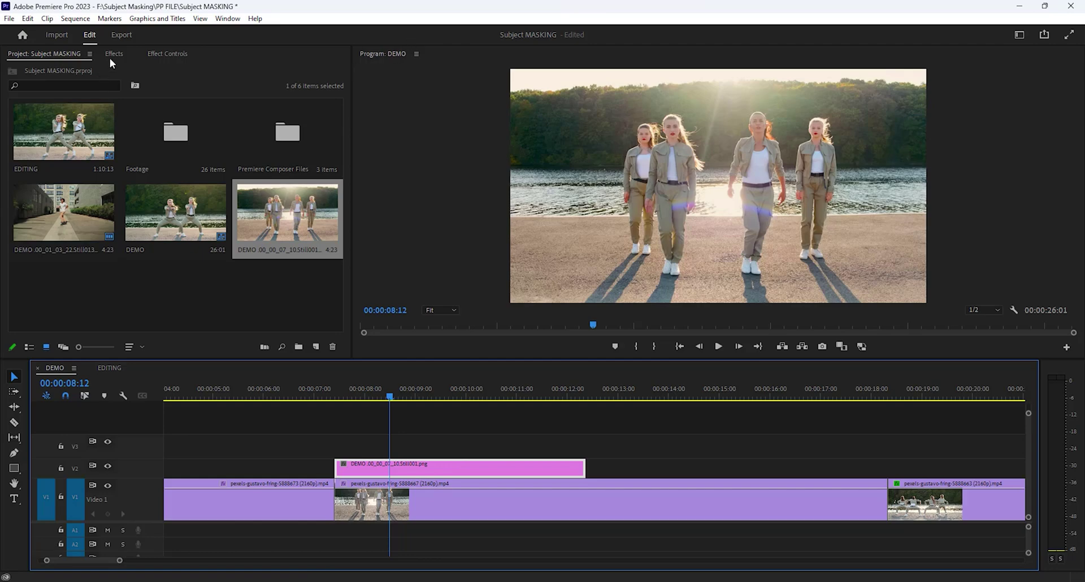
Draw a freeform opacity mask on the still around the dancer's feet and shadow
click(158, 55)
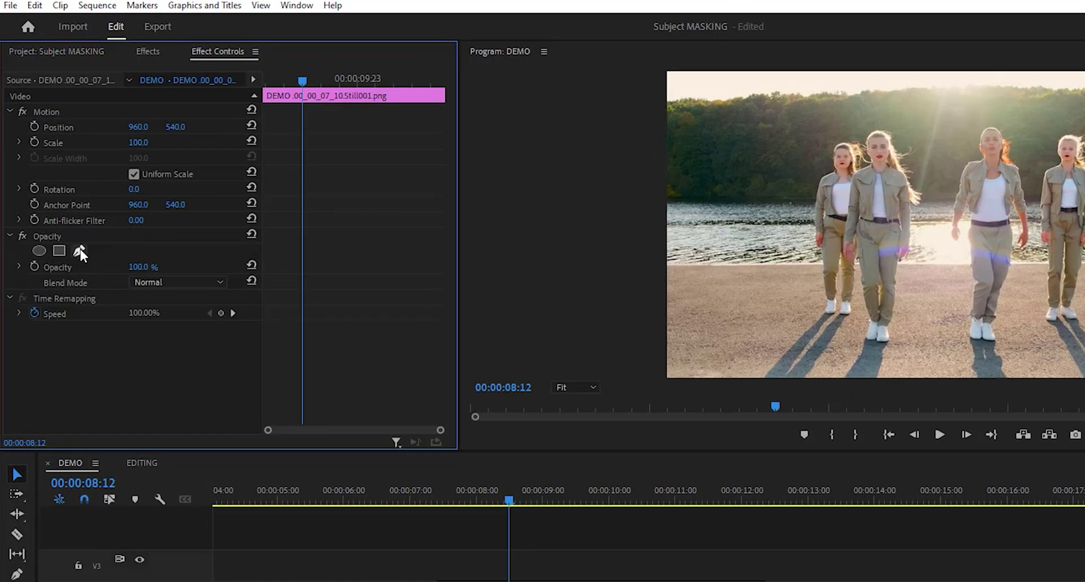
click(80, 249)
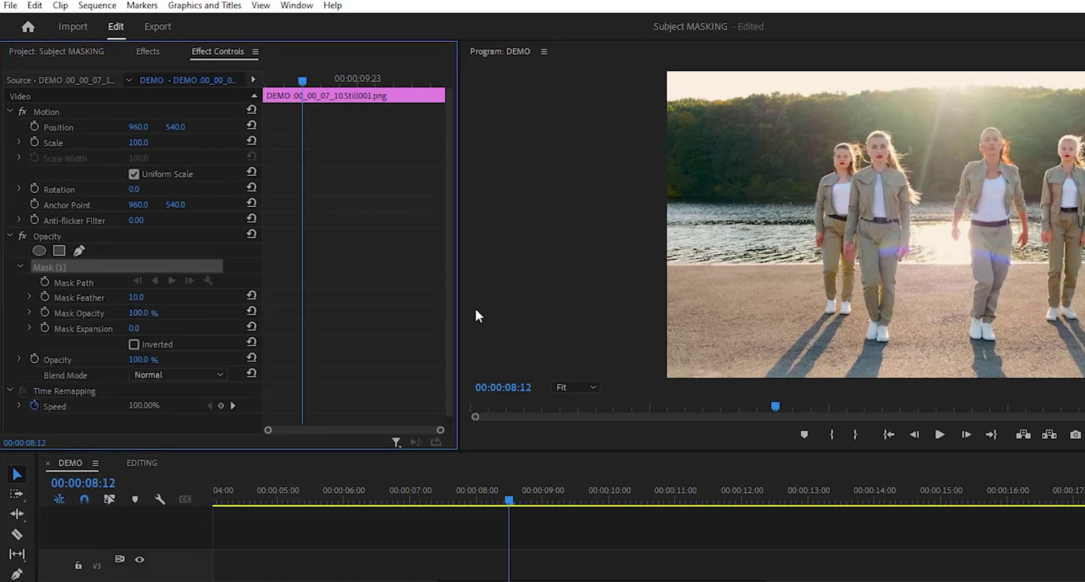
click(819, 303)
click(839, 320)
click(857, 267)
click(863, 330)
drag(859, 351, 878, 352)
drag(921, 346, 933, 337)
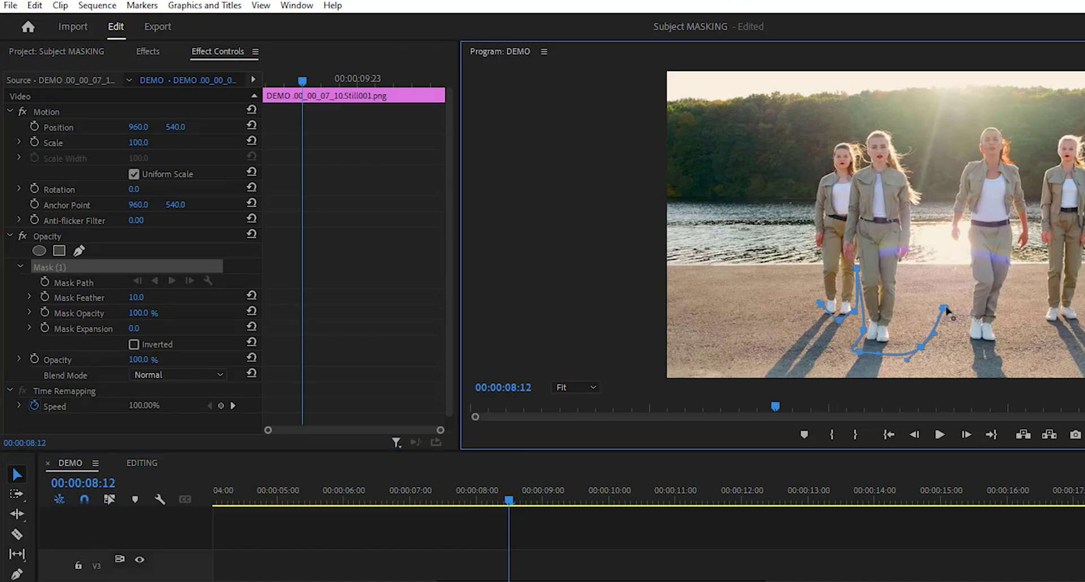
click(944, 310)
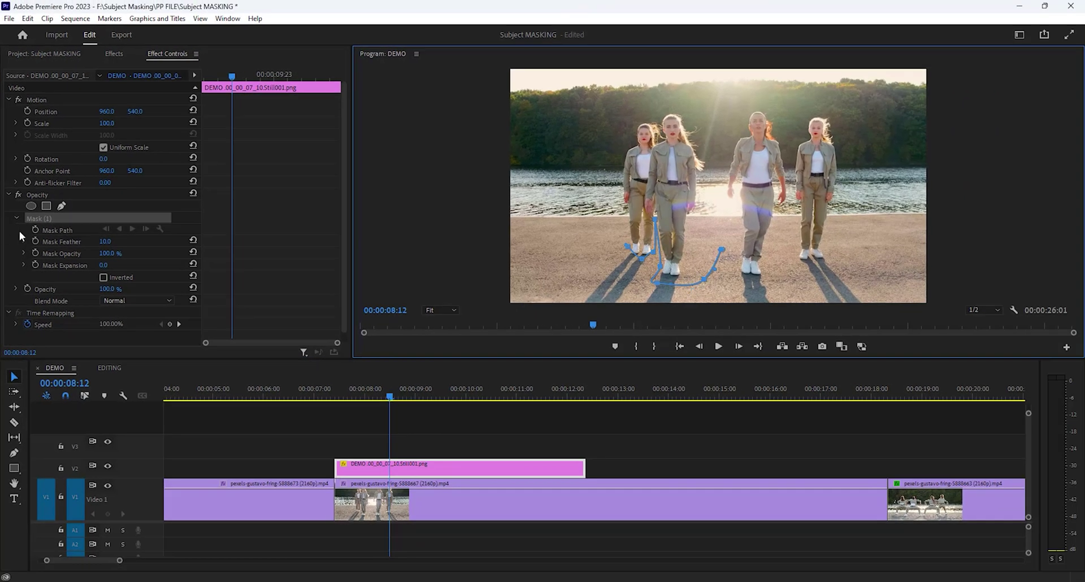
Delete Mask (1) and bring up the context menu for the V2 still clip
click(62, 219)
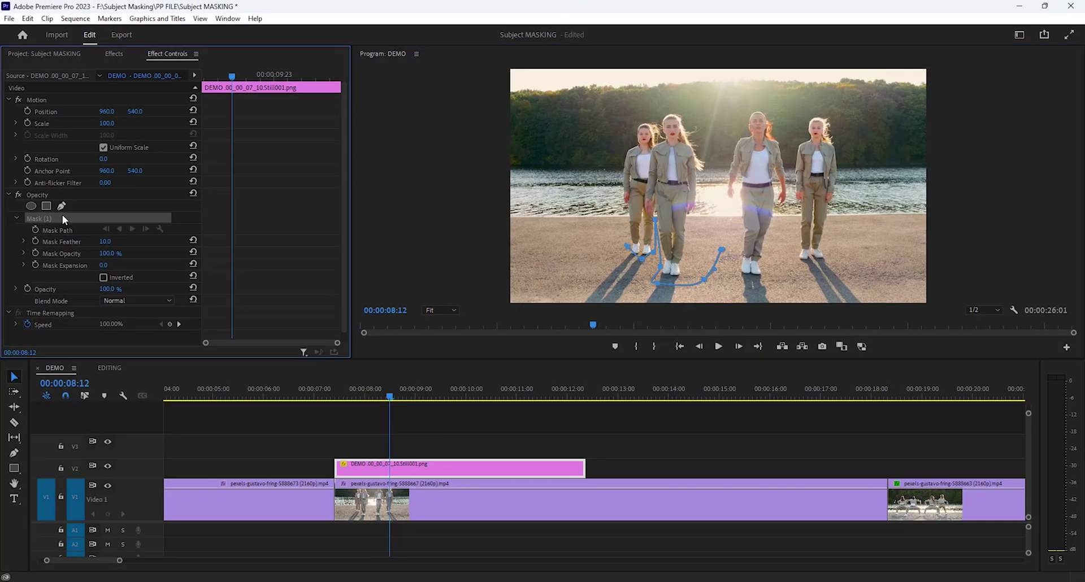
key(Delete)
click(365, 473)
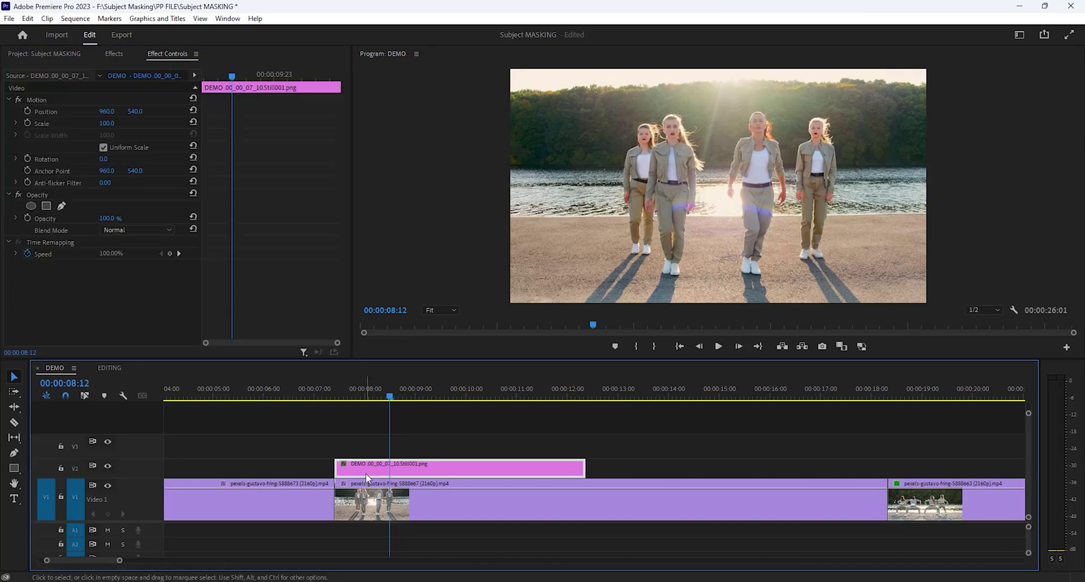
right_click(365, 473)
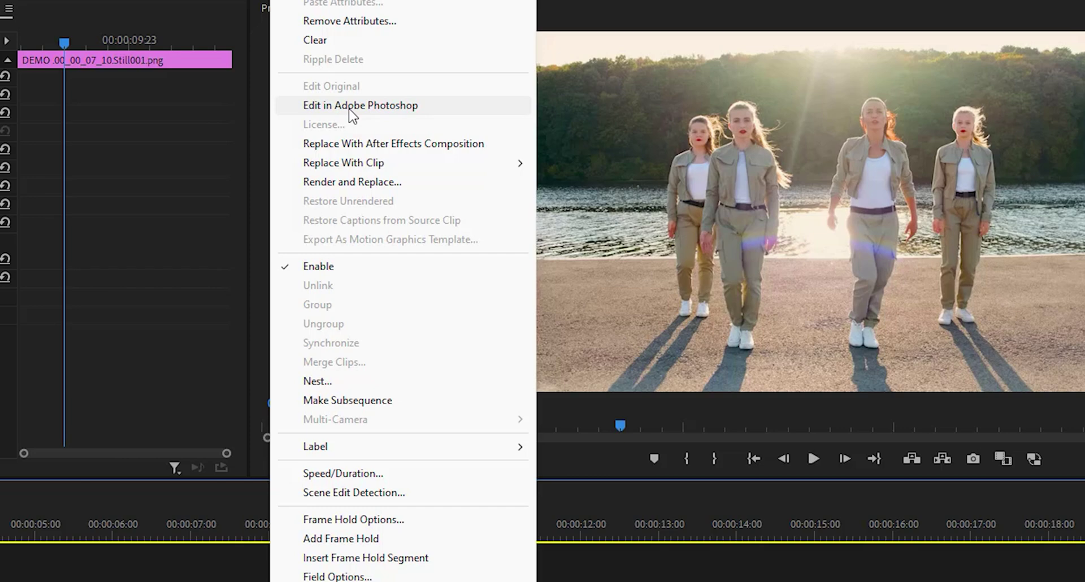
Edit the still in Photoshop, cutting out the four dancers with cloud Select Subject onto a new layer
click(350, 109)
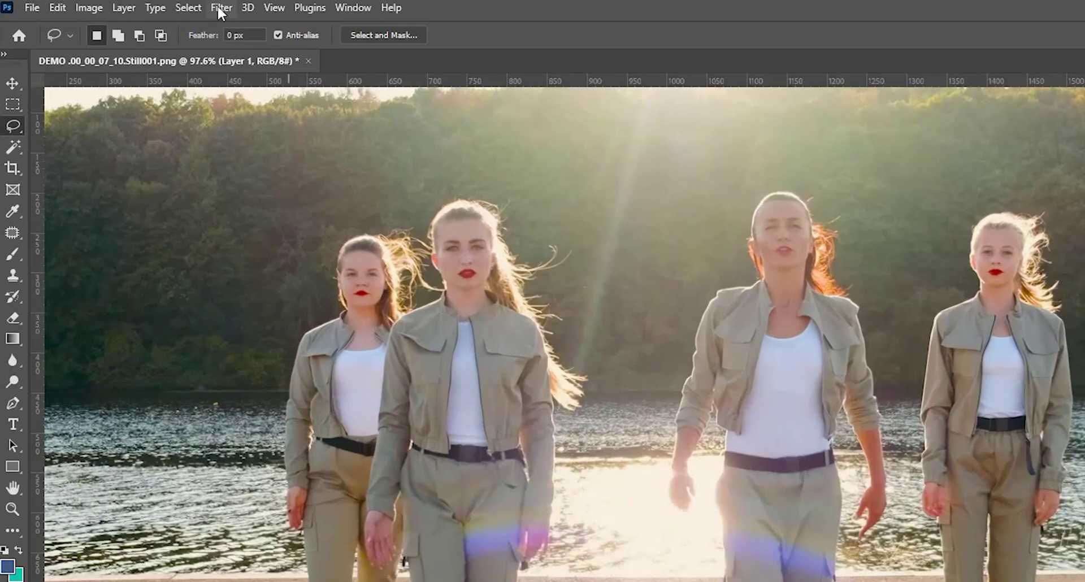
click(130, 6)
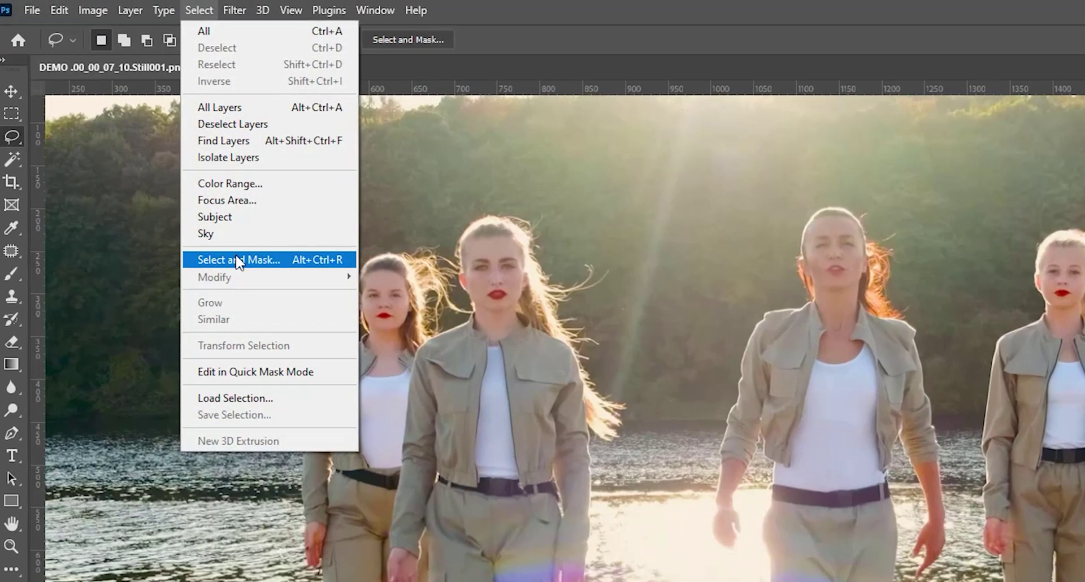
click(237, 261)
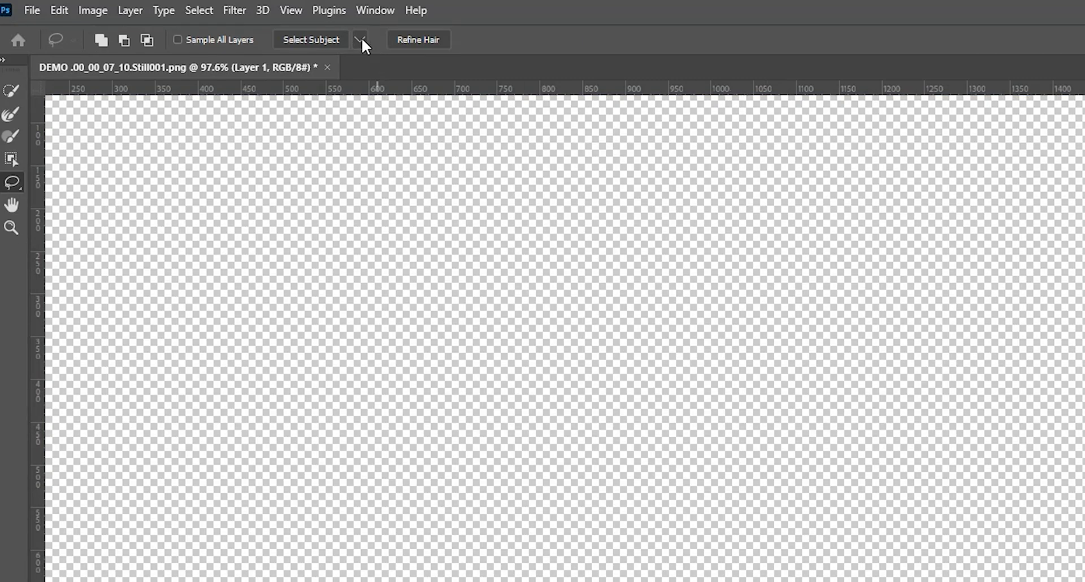
click(362, 39)
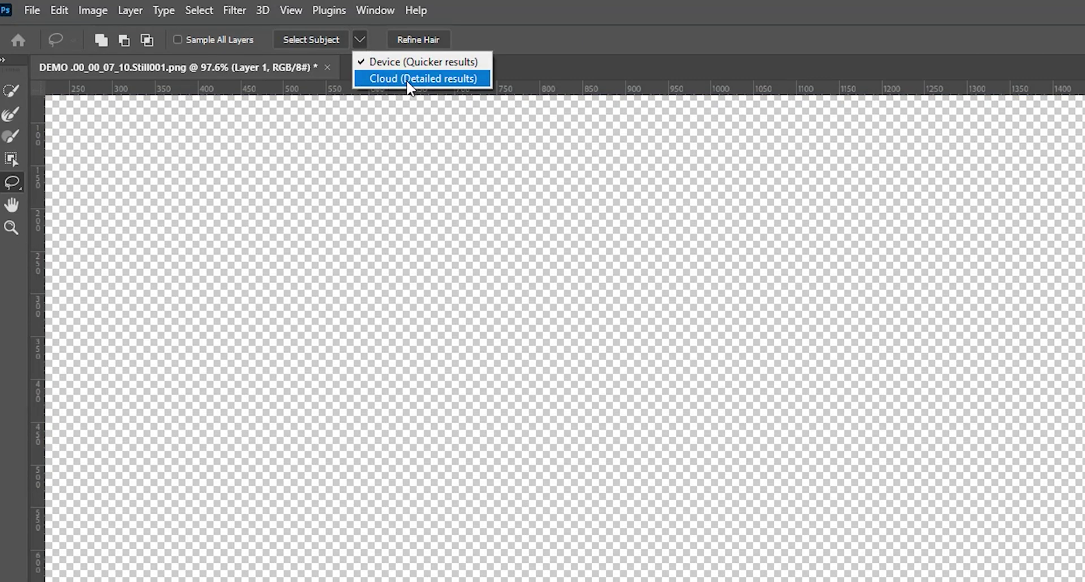
click(408, 79)
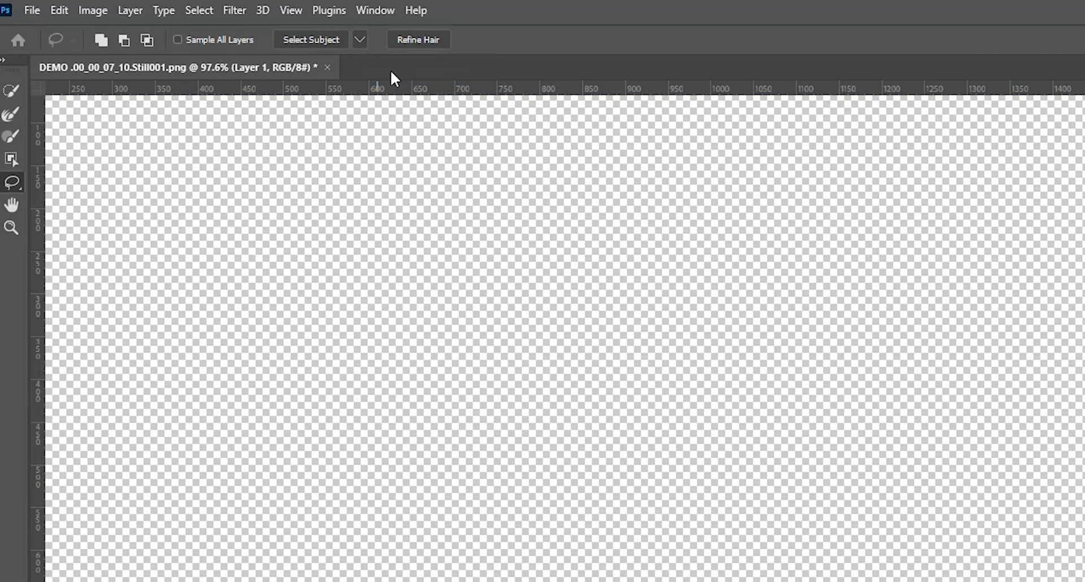
click(321, 37)
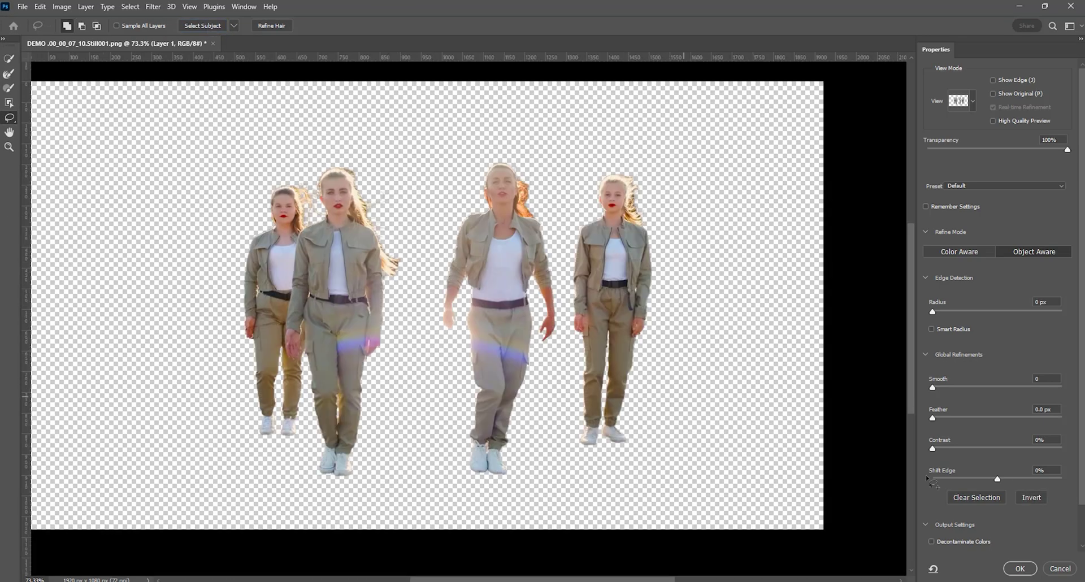
scroll(1075, 522, down, 3)
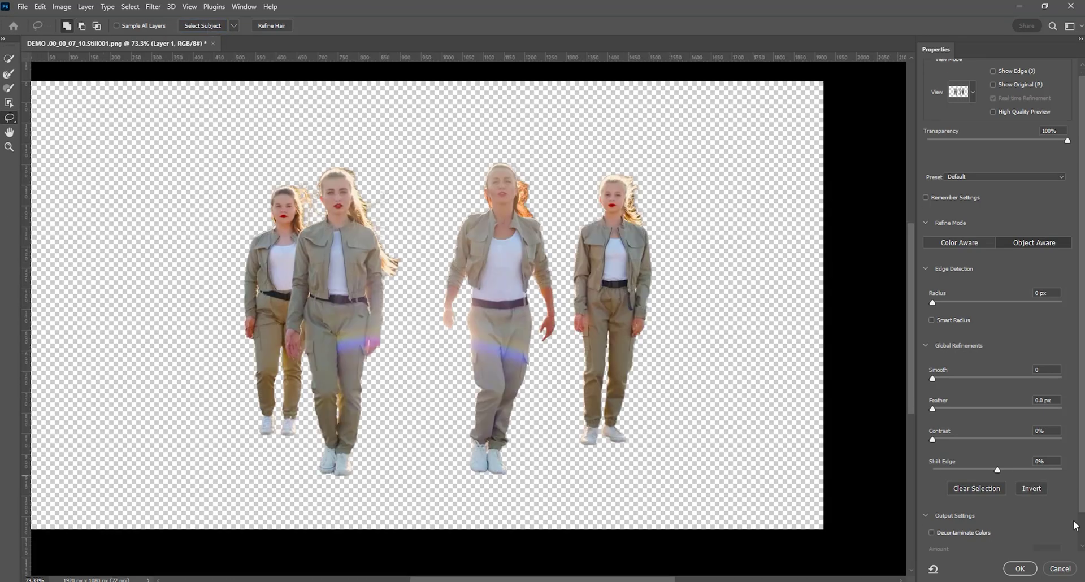
click(1020, 569)
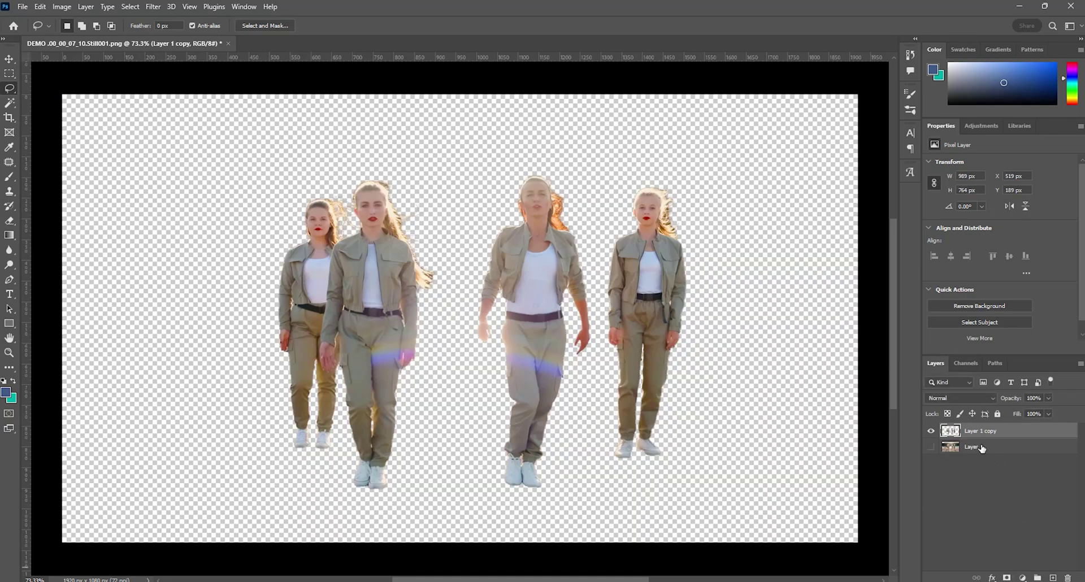
Delete the original background layer, switch to the Move tool, and save the still
click(981, 448)
key(Delete)
click(9, 58)
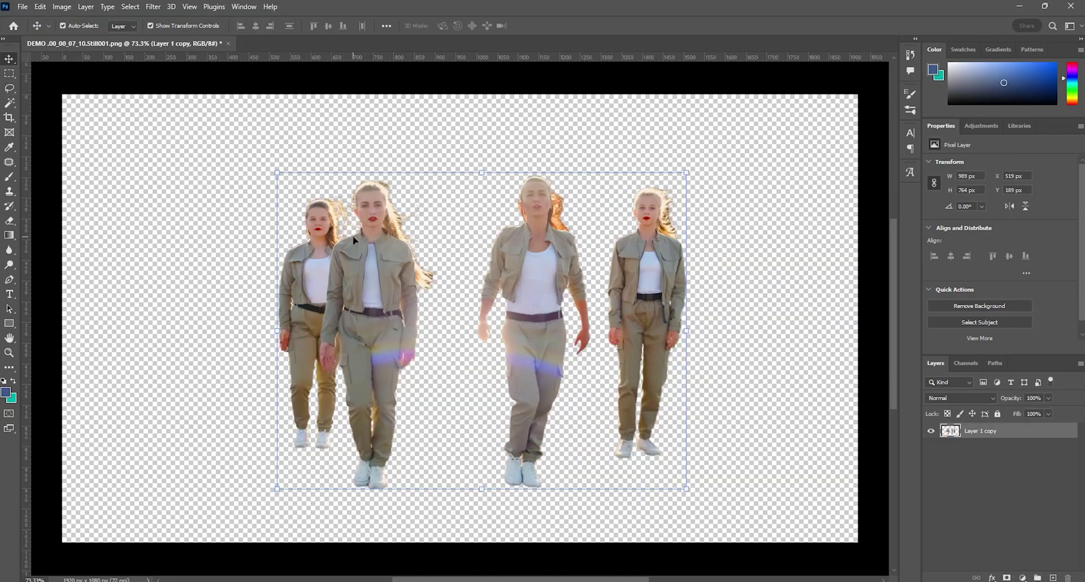
key(ctrl+s)
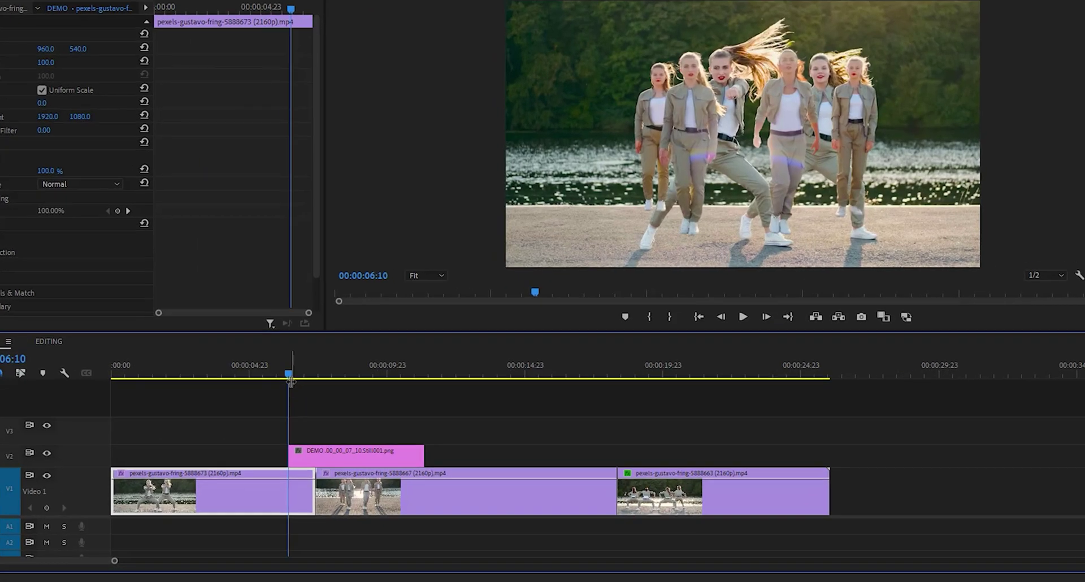
Trim the V2 still about two seconds, align its end to the V1 cut, and park the playhead at 06:19
drag(438, 468, 335, 461)
scroll(303, 462, up, 4)
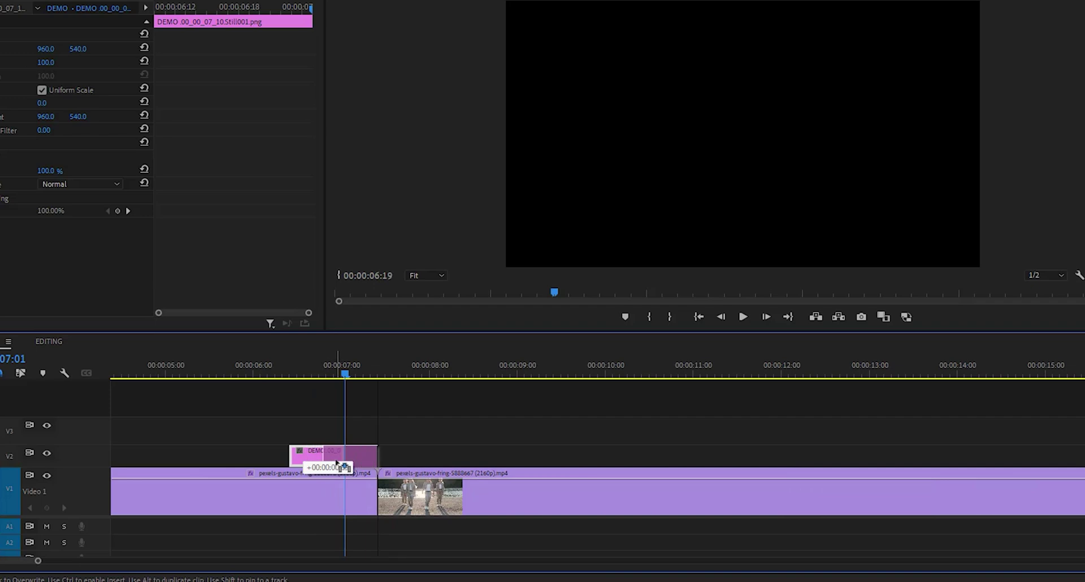
drag(337, 462, 337, 461)
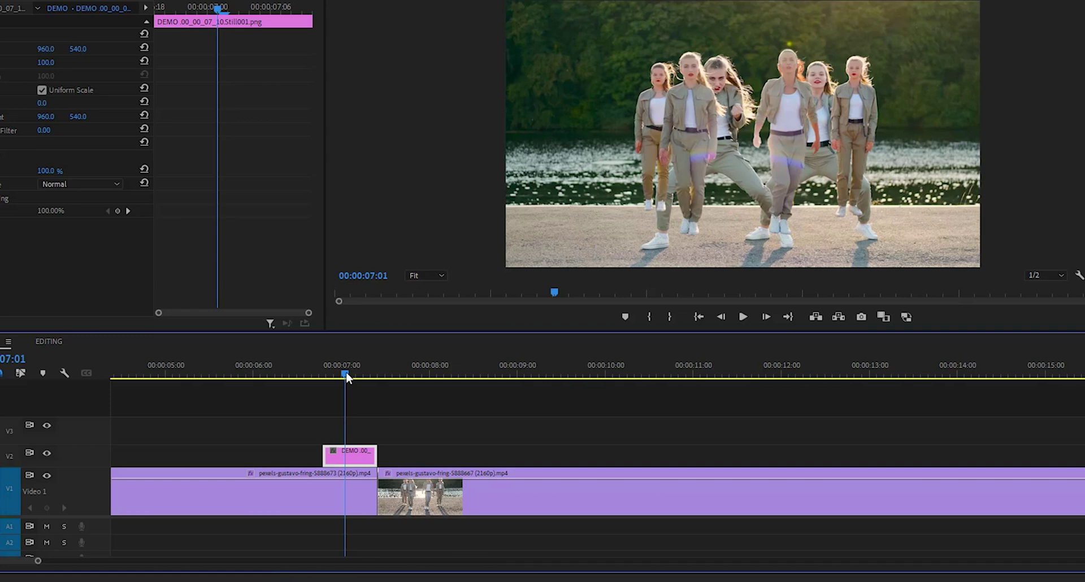
drag(346, 374, 325, 384)
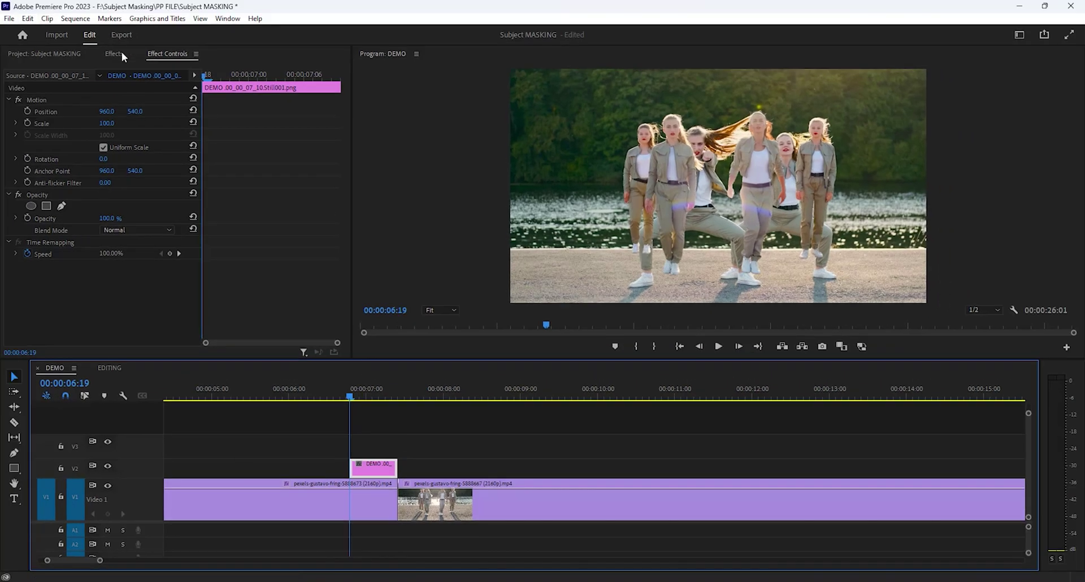
Apply the Transform effect, found by searching 'transf', to the still on V2
click(121, 53)
click(34, 70)
text(transf)
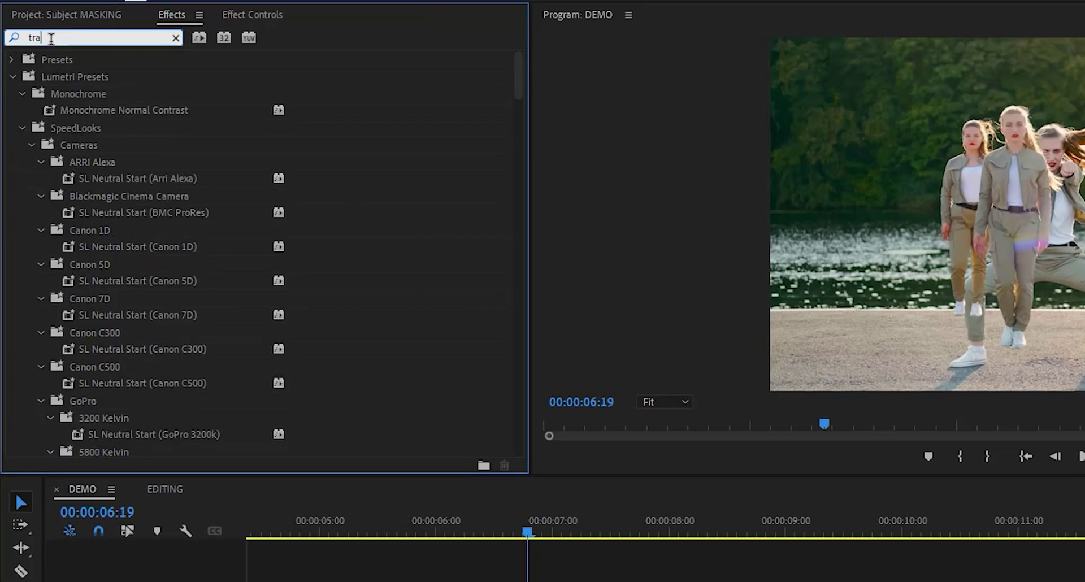
click(69, 161)
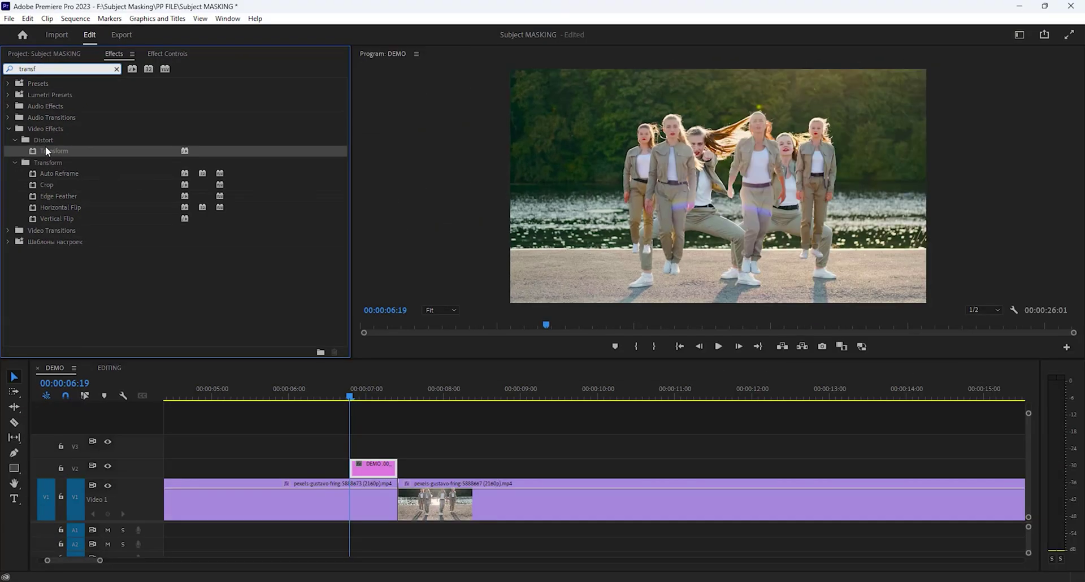
drag(69, 157, 559, 581)
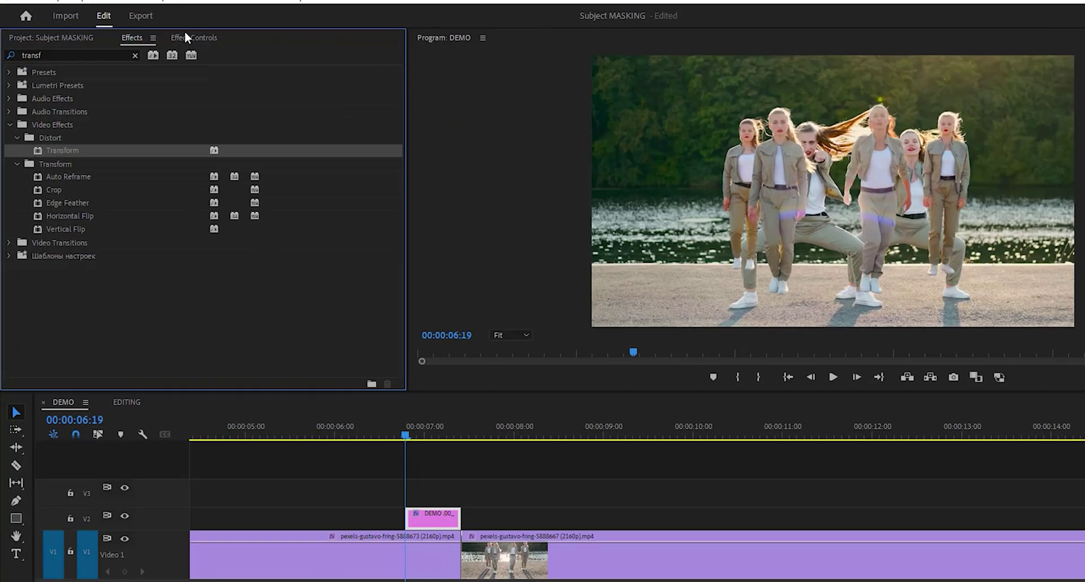
Keyframe Transform Position and Shutter Angle at 06:19, with Position Y pushed down to 1450
click(165, 54)
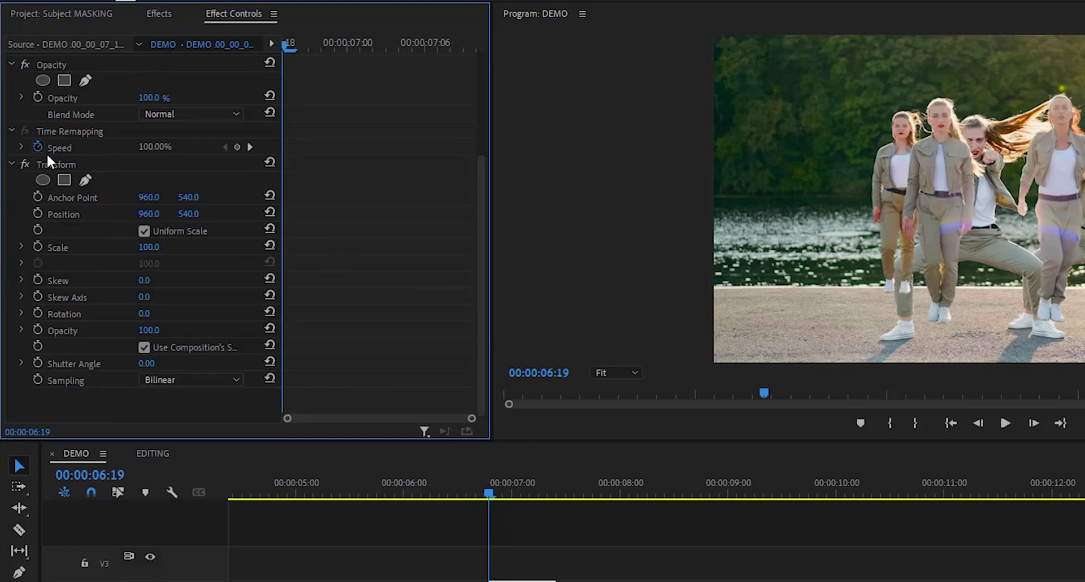
click(78, 166)
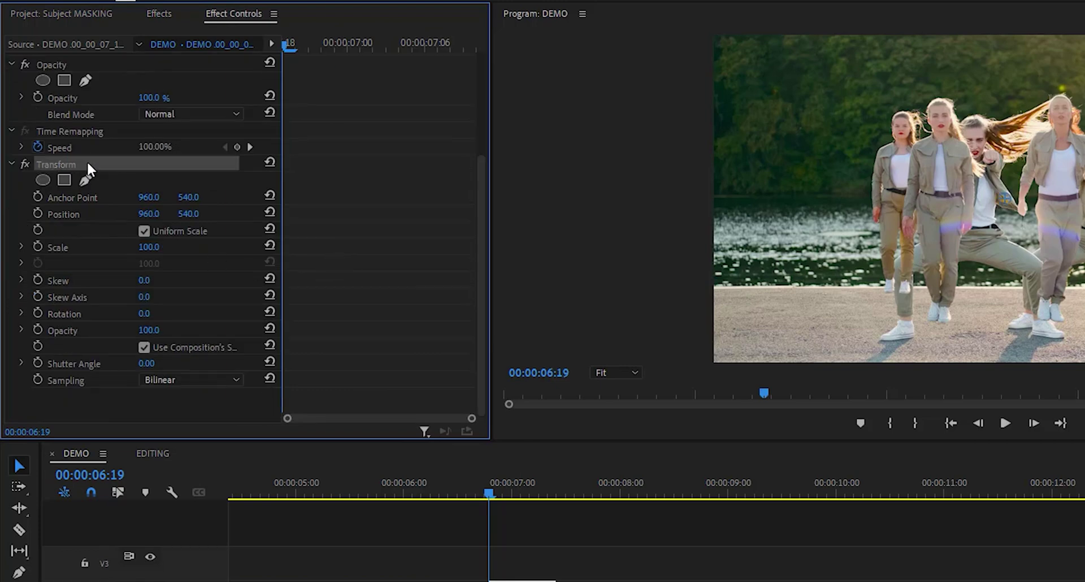
click(36, 215)
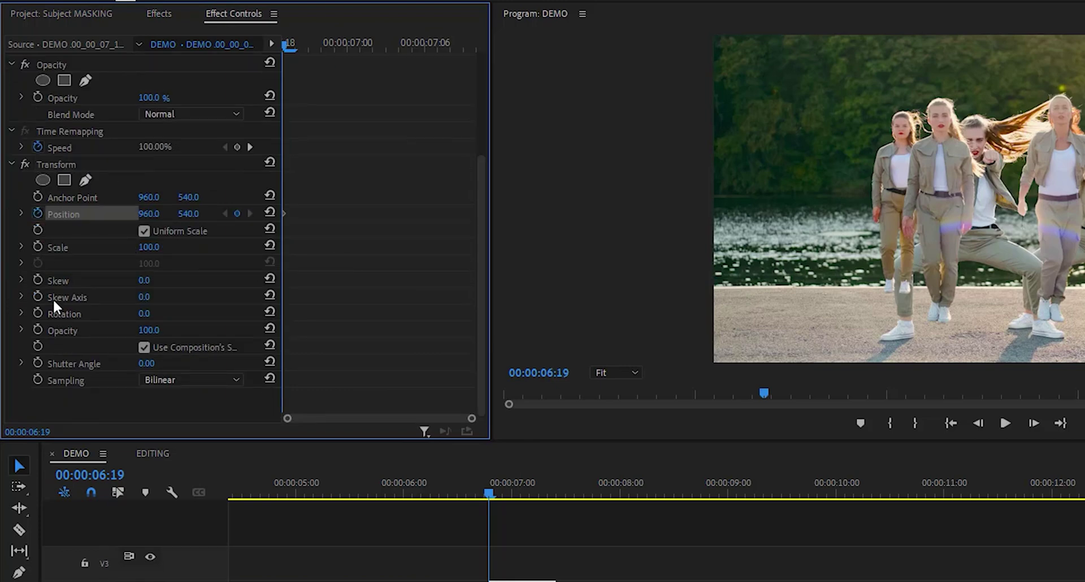
click(37, 362)
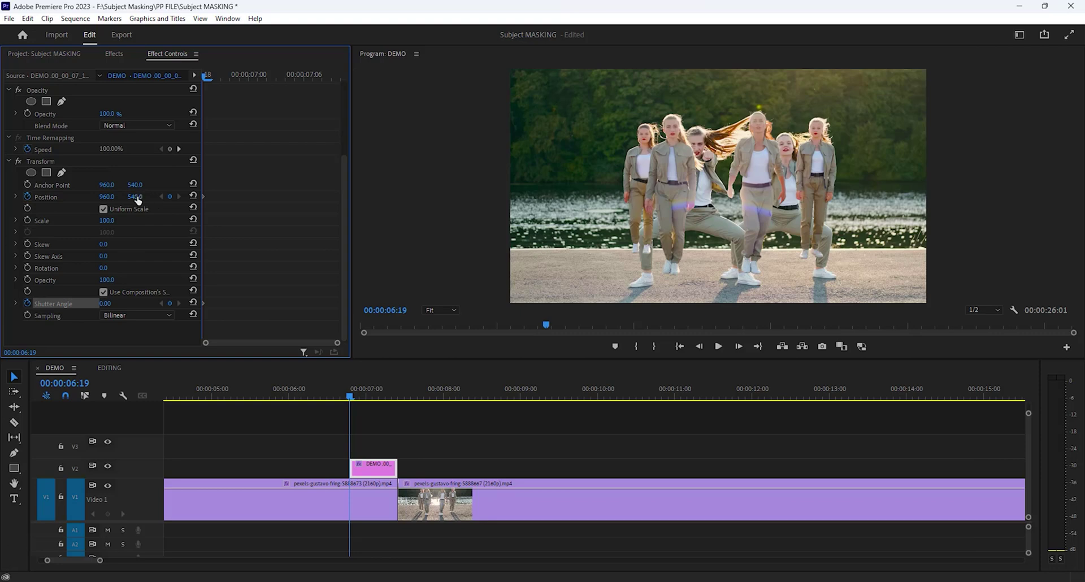
drag(138, 201, 565, 200)
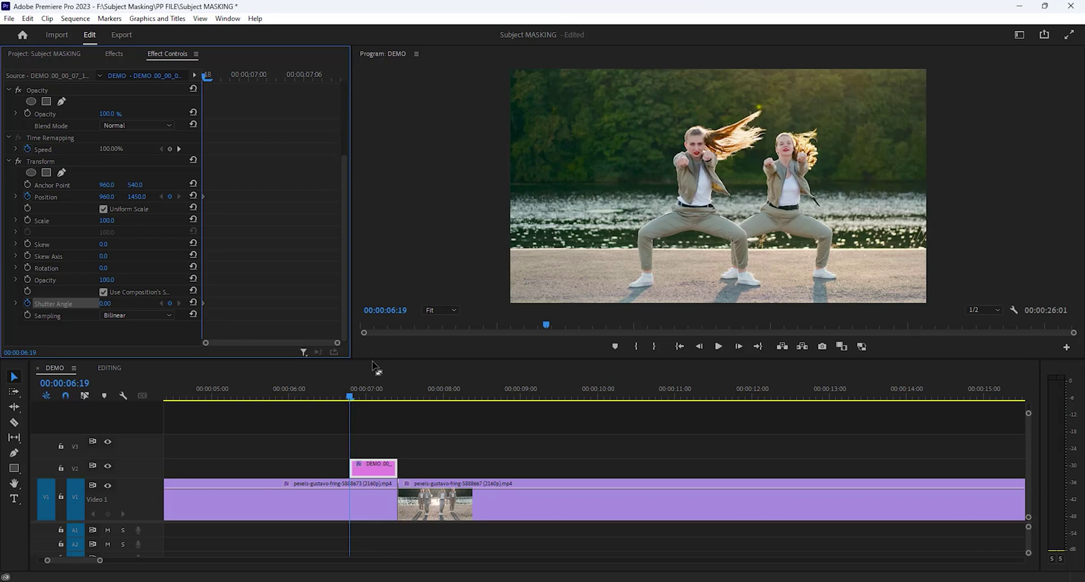
At 07:05, reset Position to 960, 540 and set Shutter Angle to 120
key(space)
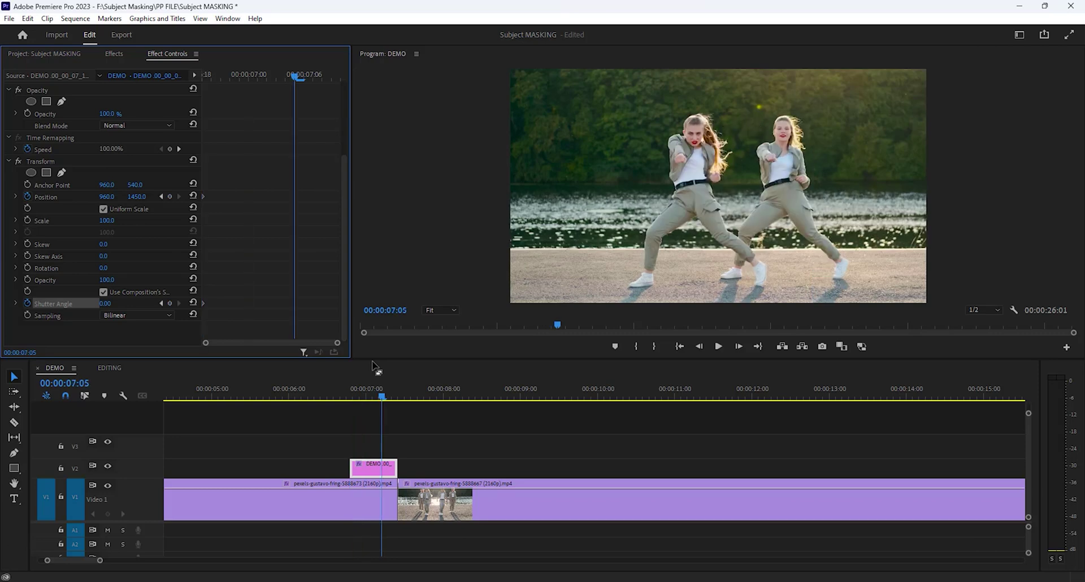
click(193, 196)
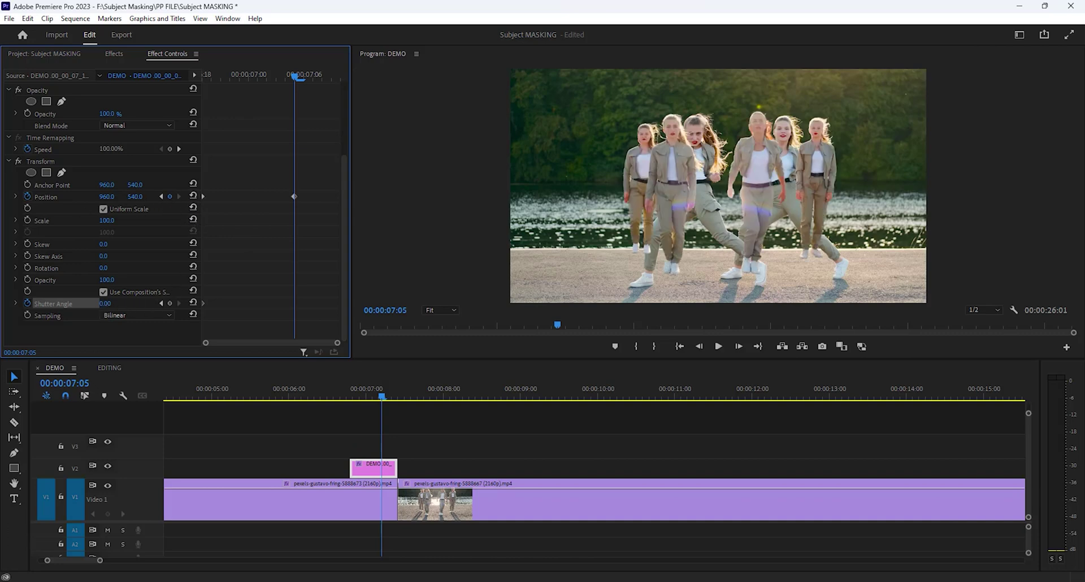
click(108, 304)
key(Return)
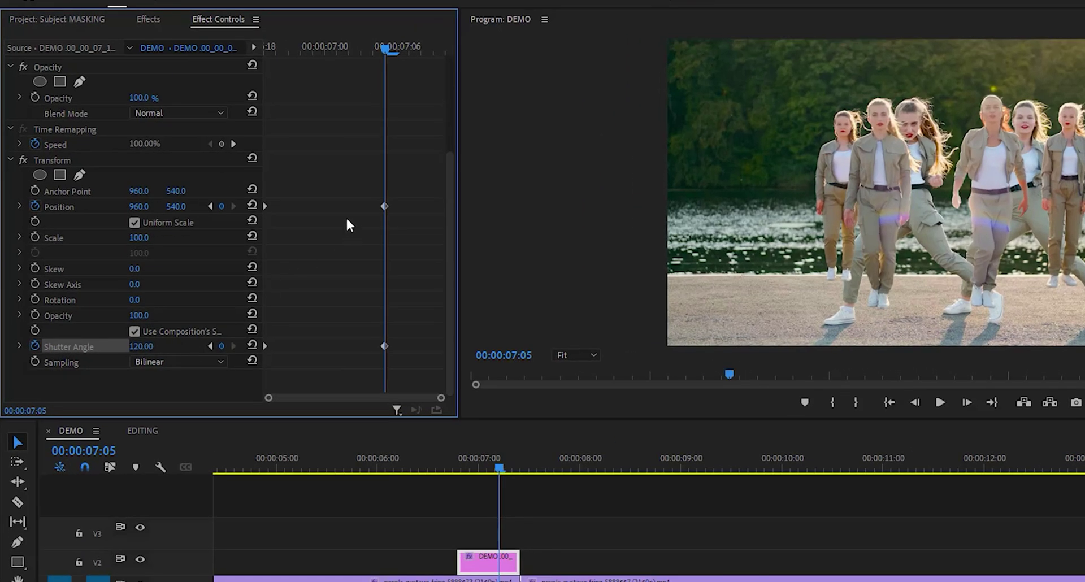
Apply Ease In to the end keyframes, then select the start keyframes for interpolation
right_click(384, 345)
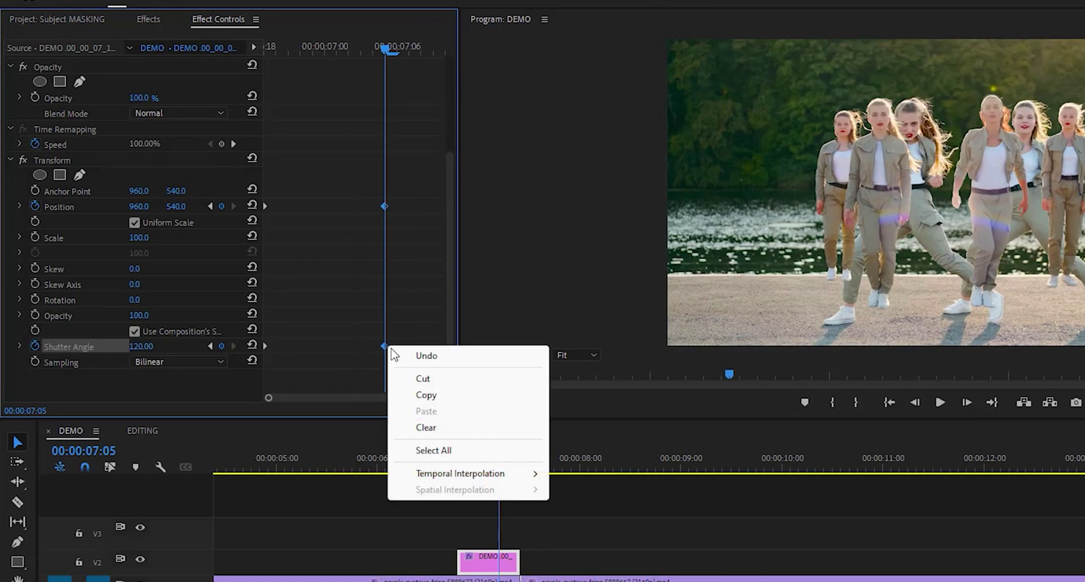
mouse_move(449, 473)
click(618, 567)
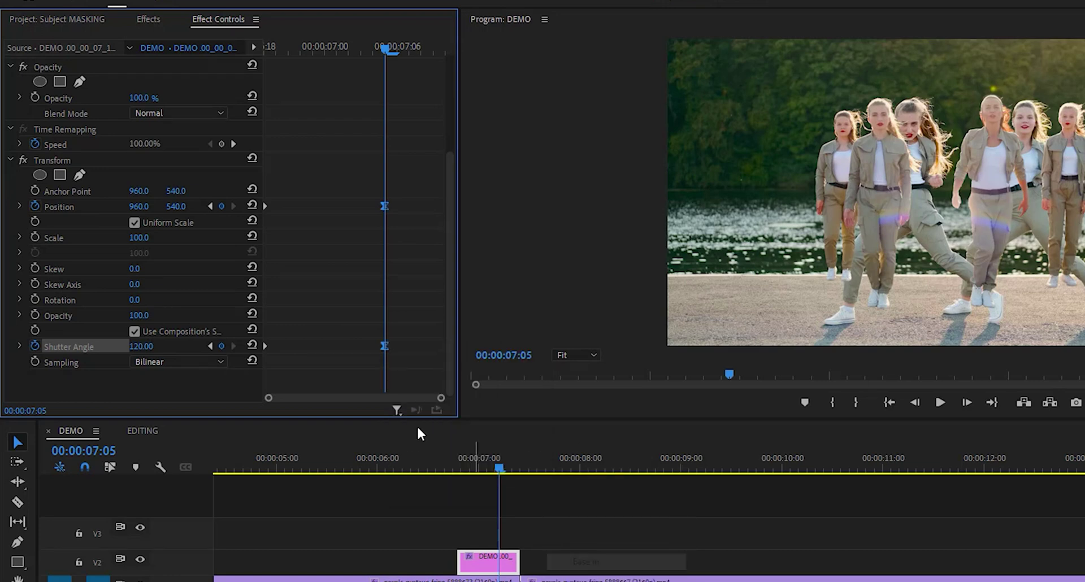
drag(335, 145, 194, 379)
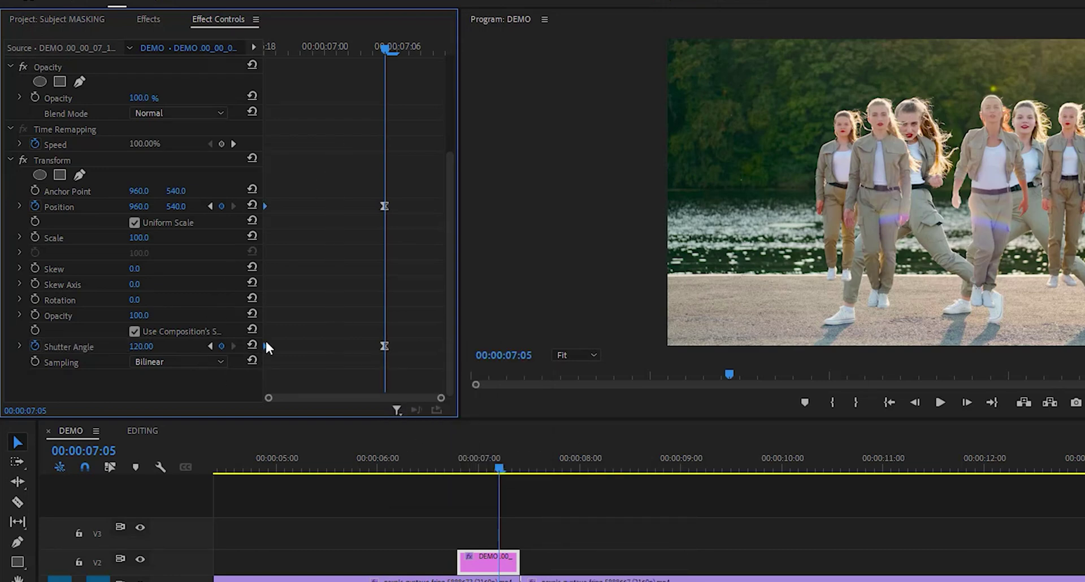
right_click(265, 345)
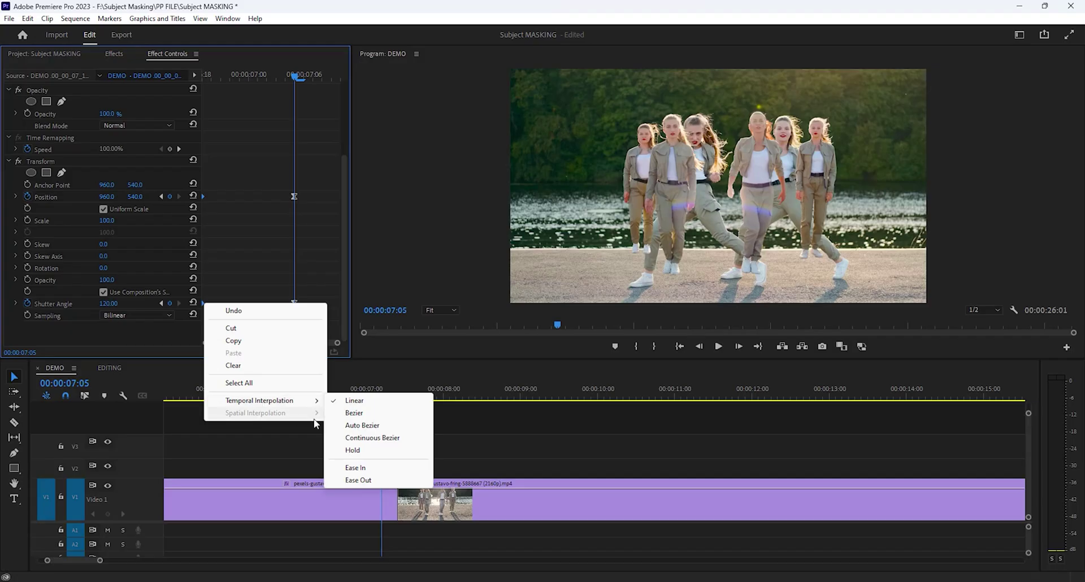